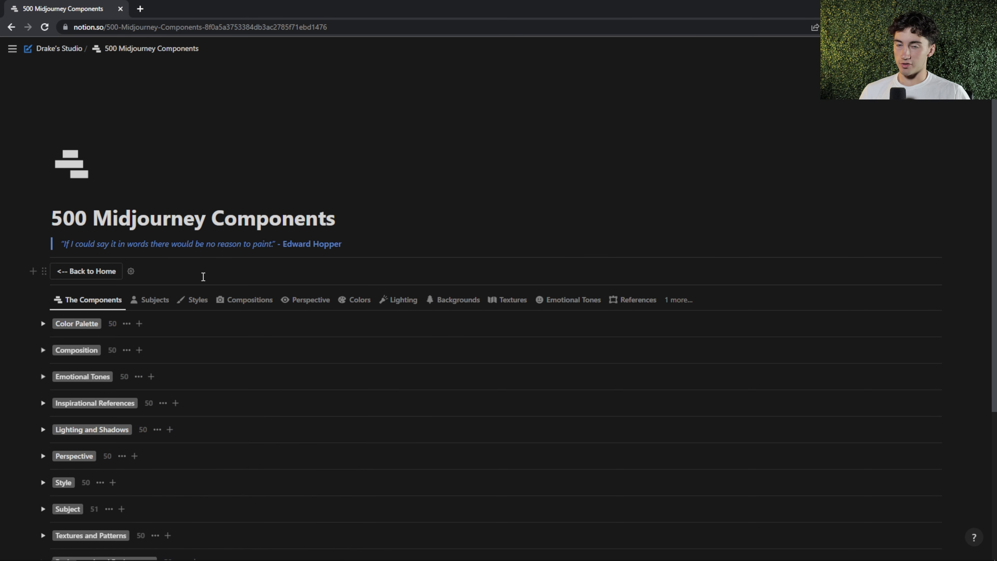
Step: Find "A tropical island" among the Subjects in the 500 Midjourney Components database and copy its name
{"action": "left_click", "coordinate": [144, 307]}
{"action": "scroll", "coordinate": [157, 316], "scroll_direction": "down", "scroll_amount": 5}
{"action": "scroll", "coordinate": [159, 317], "scroll_direction": "down", "scroll_amount": 2}
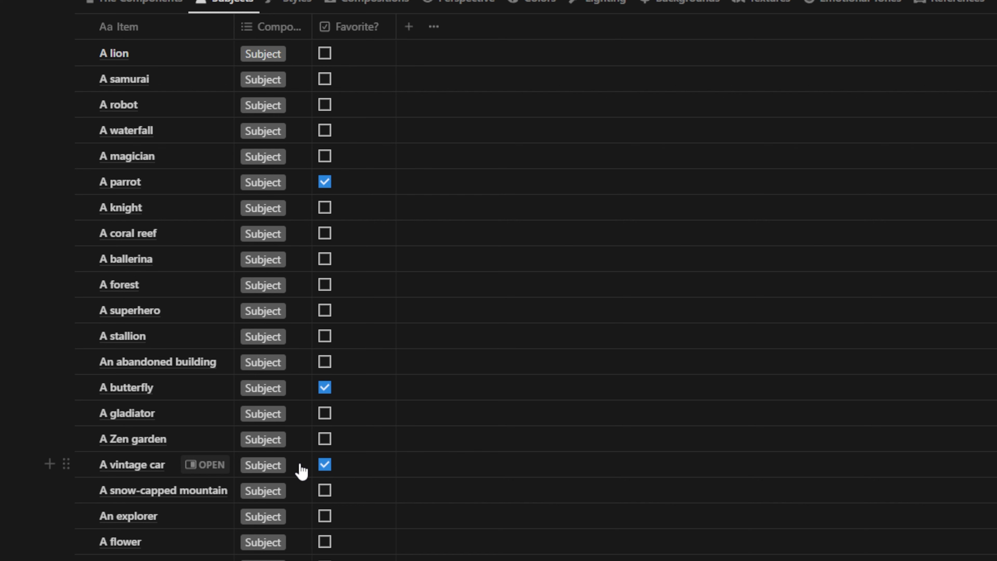
{"action": "scroll", "coordinate": [224, 340], "scroll_direction": "down", "scroll_amount": 4}
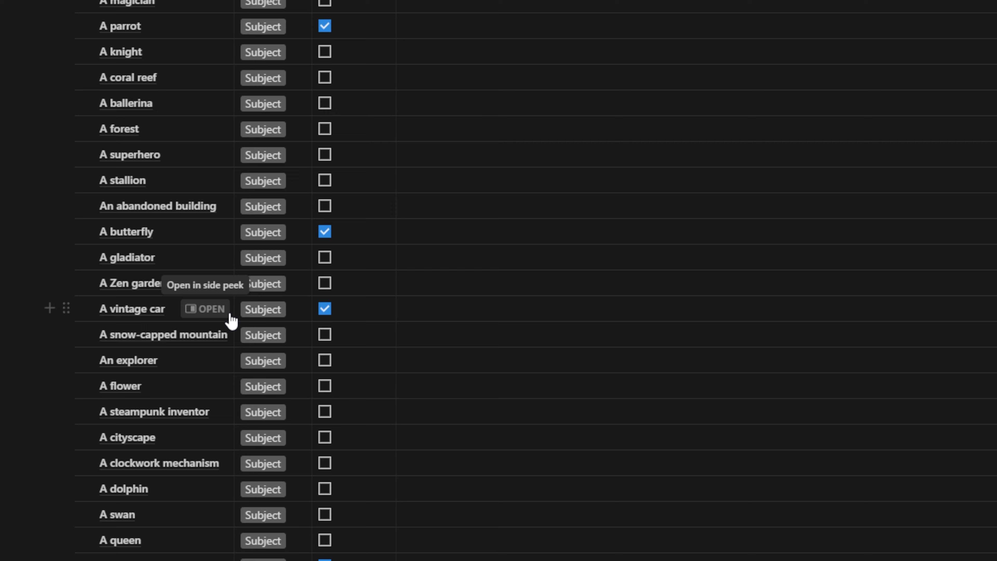
{"action": "scroll", "coordinate": [231, 320], "scroll_direction": "down", "scroll_amount": 15}
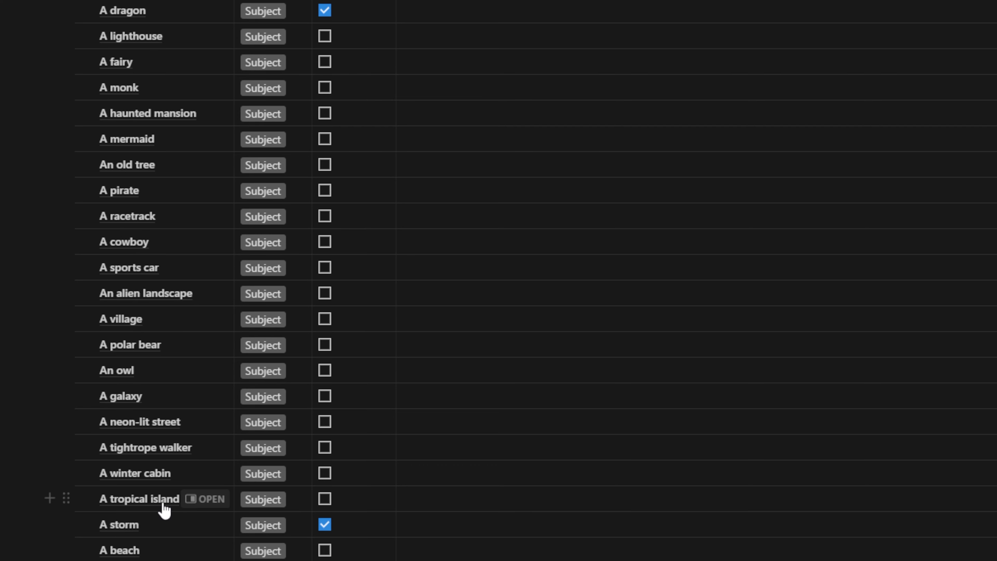
{"action": "left_click", "coordinate": [156, 498]}
{"action": "key", "text": "ctrl+c"}
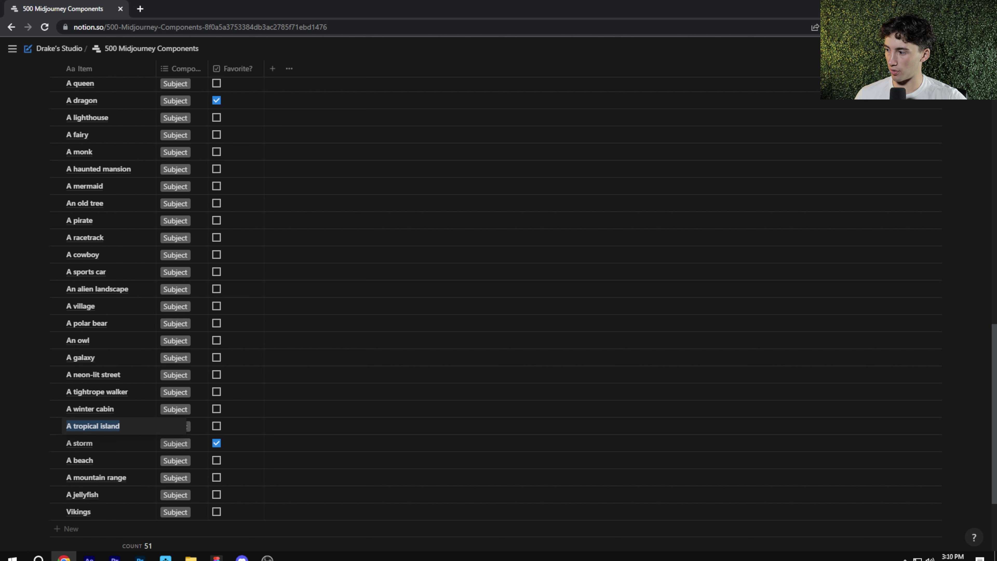
Step: Switch to Discord and generate a Midjourney image from the prompt "A tropical island in a gothic style"
{"action": "left_click", "coordinate": [242, 550]}
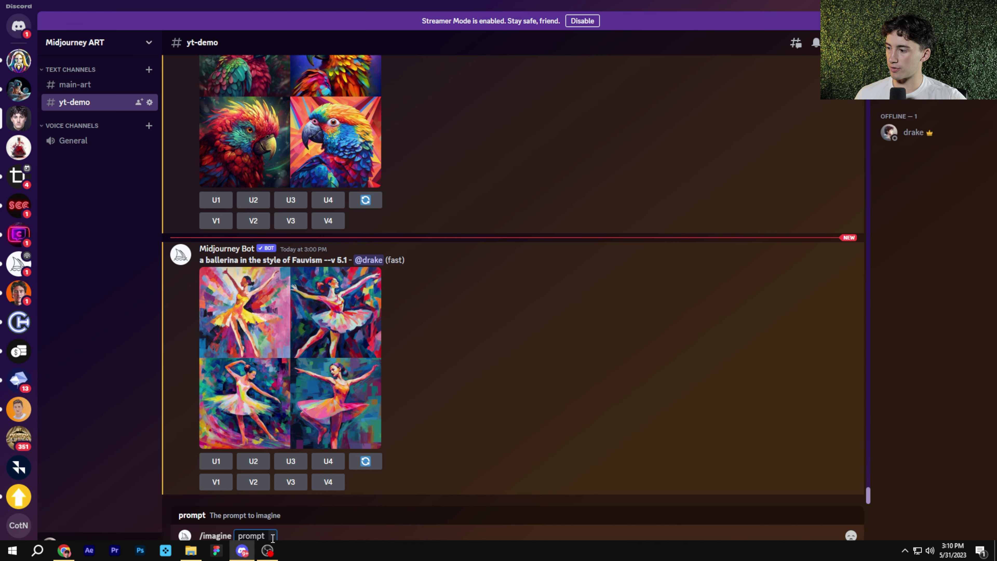
{"action": "key", "text": "ctrl+v"}
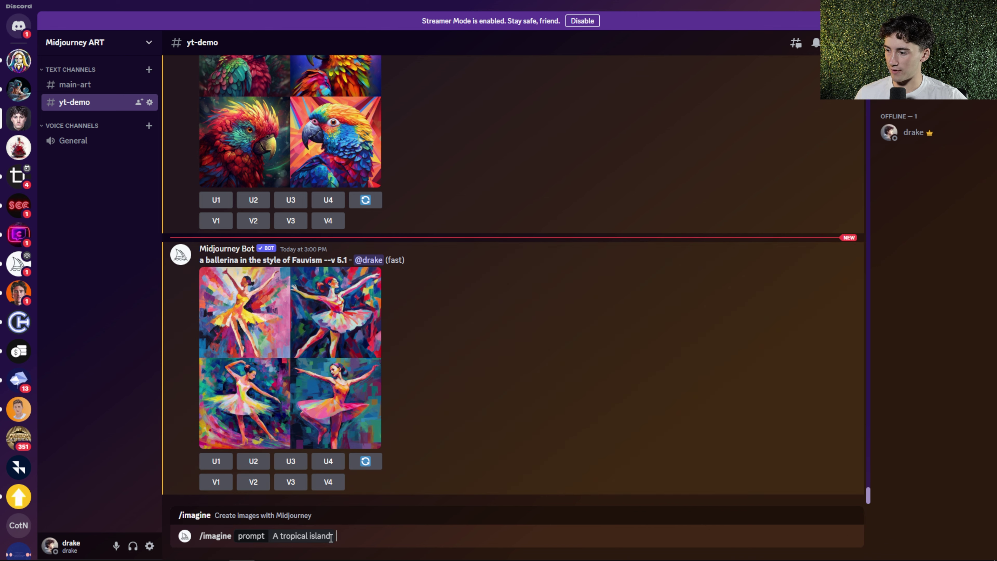
{"action": "type", "text": "in a gothic style"}
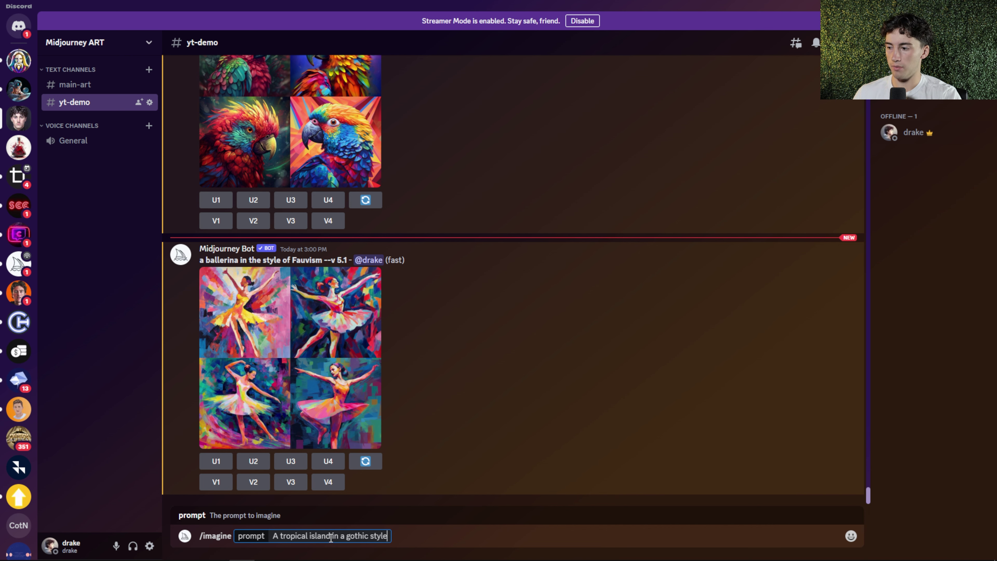
{"action": "key", "text": "Return"}
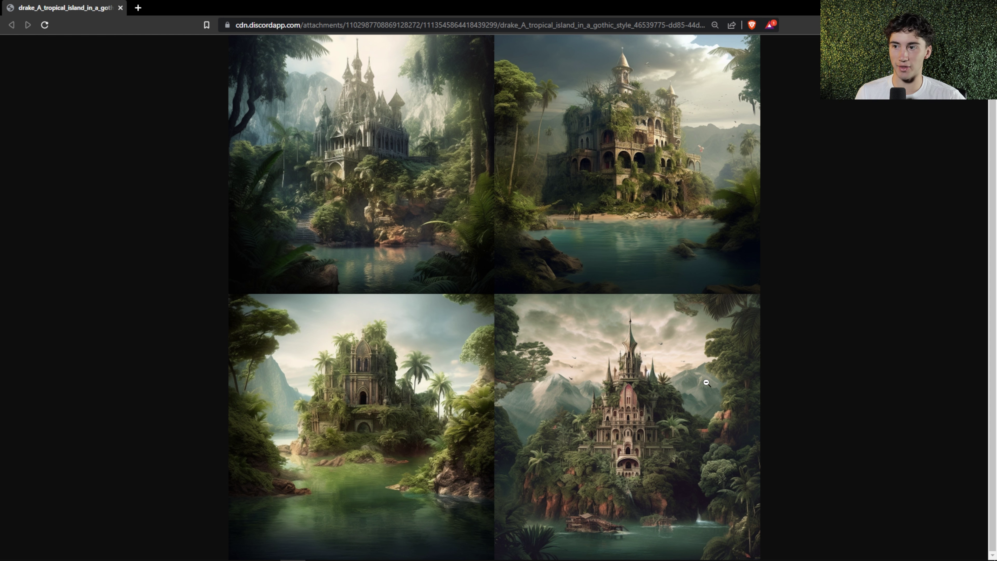
{"action": "scroll", "coordinate": [707, 382], "scroll_direction": "up", "scroll_amount": 1}
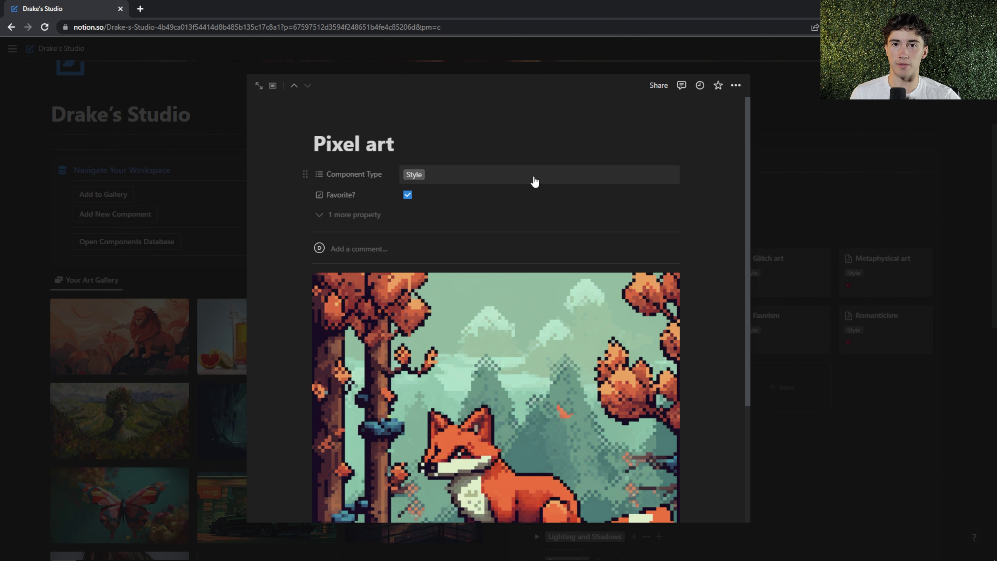
Step: Examine the example image on the Pixel art style page and close the page
{"action": "scroll", "coordinate": [534, 181], "scroll_direction": "down", "scroll_amount": 3}
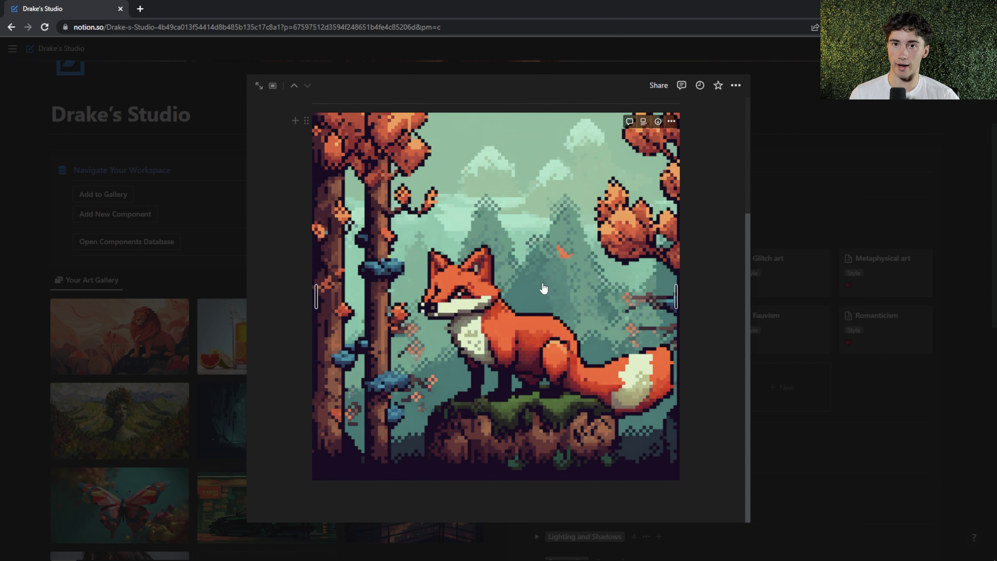
{"action": "scroll", "coordinate": [543, 289], "scroll_direction": "up", "scroll_amount": 3}
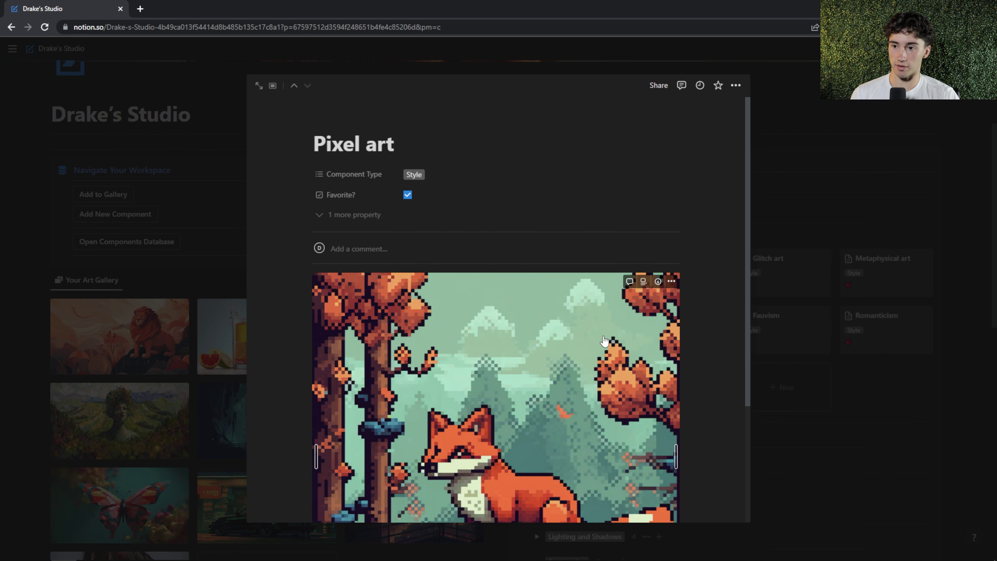
{"action": "left_click", "coordinate": [799, 116]}
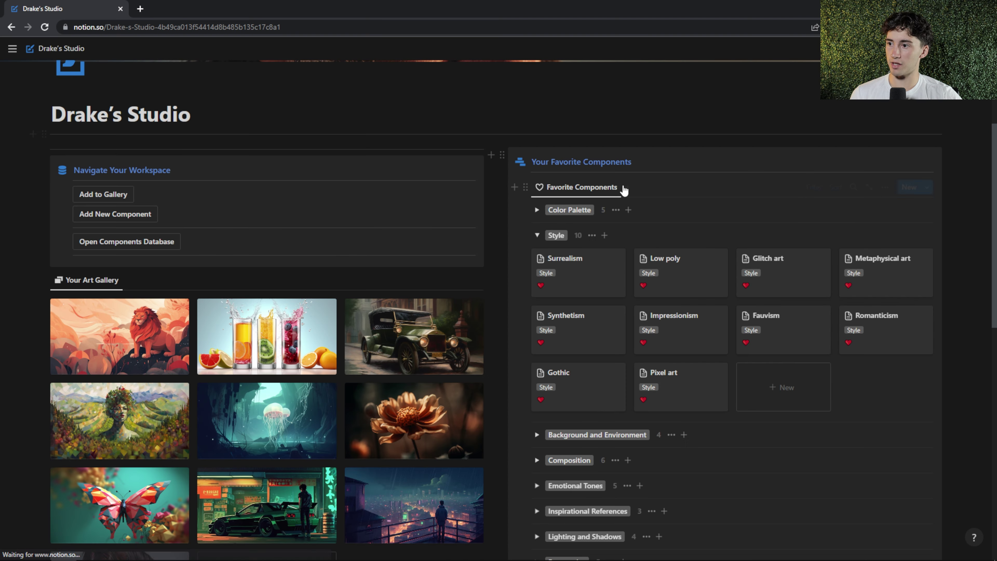
Step: Collapse the favorite Style group and copy the title "A dragon" from the favorite Subject components
{"action": "left_click", "coordinate": [537, 235]}
{"action": "scroll", "coordinate": [537, 236], "scroll_direction": "down", "scroll_amount": 4}
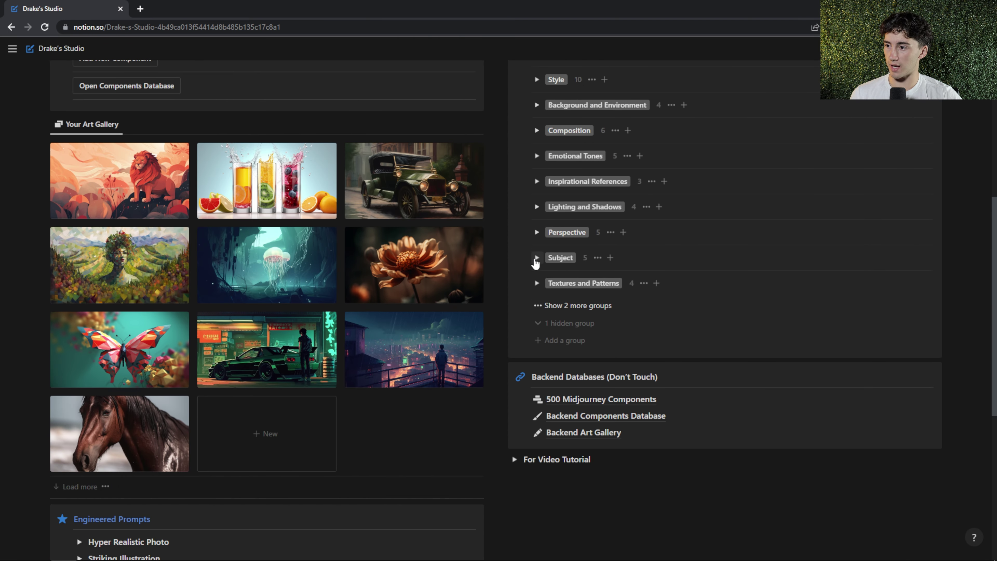
{"action": "left_click", "coordinate": [536, 257]}
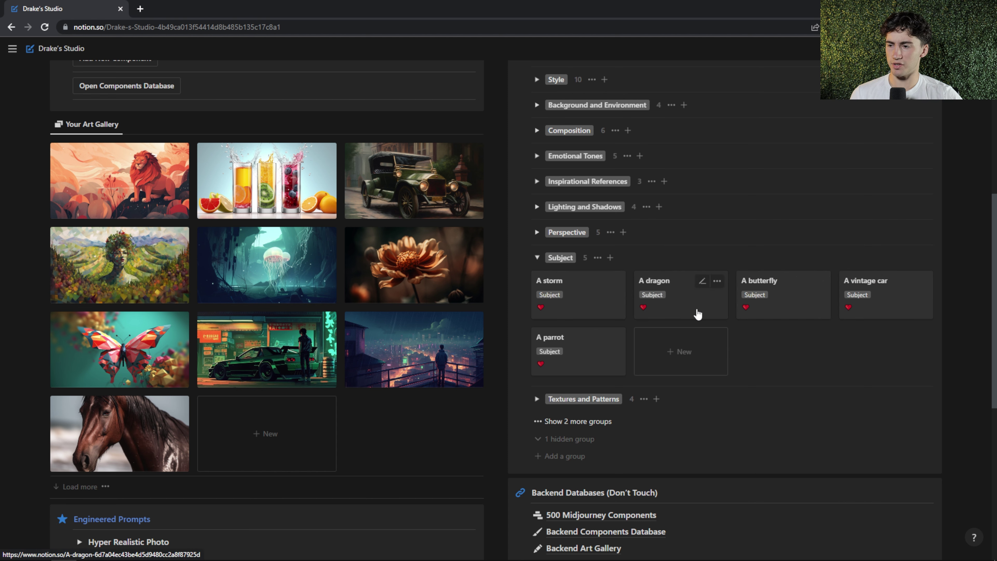
{"action": "left_click", "coordinate": [697, 314]}
{"action": "triple_click", "coordinate": [377, 141]}
{"action": "key", "text": "ctrl+c"}
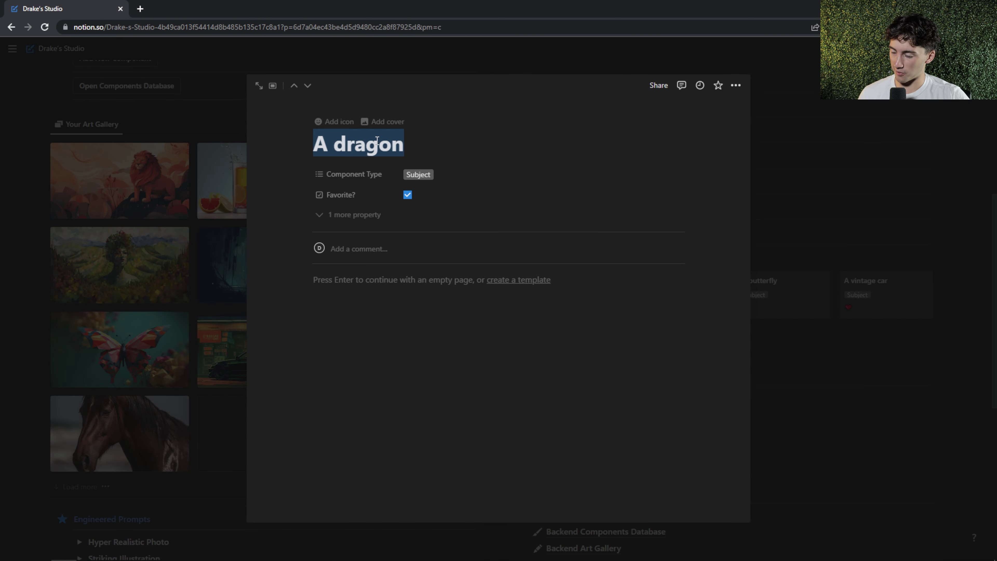
{"action": "left_click", "coordinate": [822, 134]}
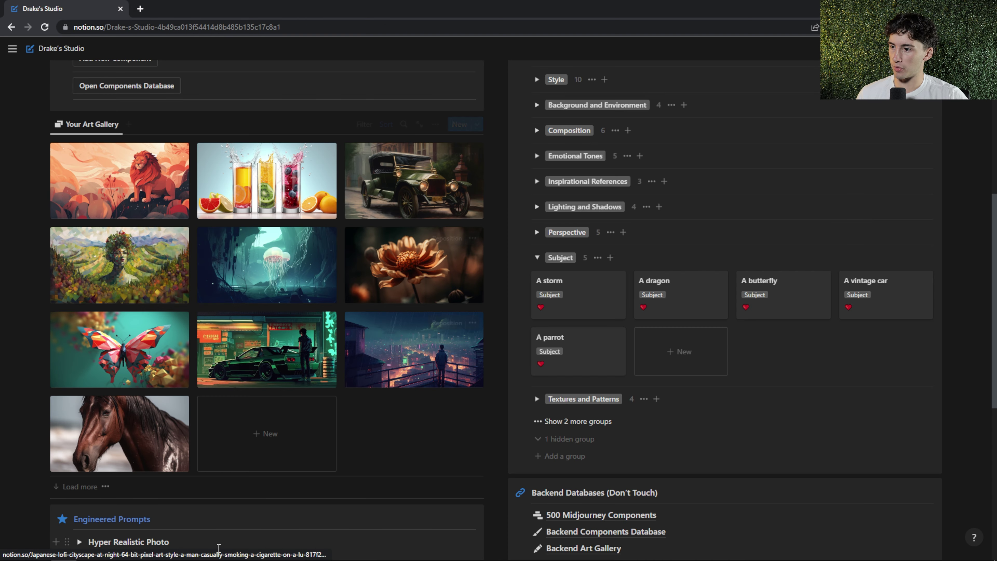
Step: Switch to Discord and generate a Midjourney image from the prompt "A dragon in the style of pixel art"
{"action": "left_click", "coordinate": [242, 551]}
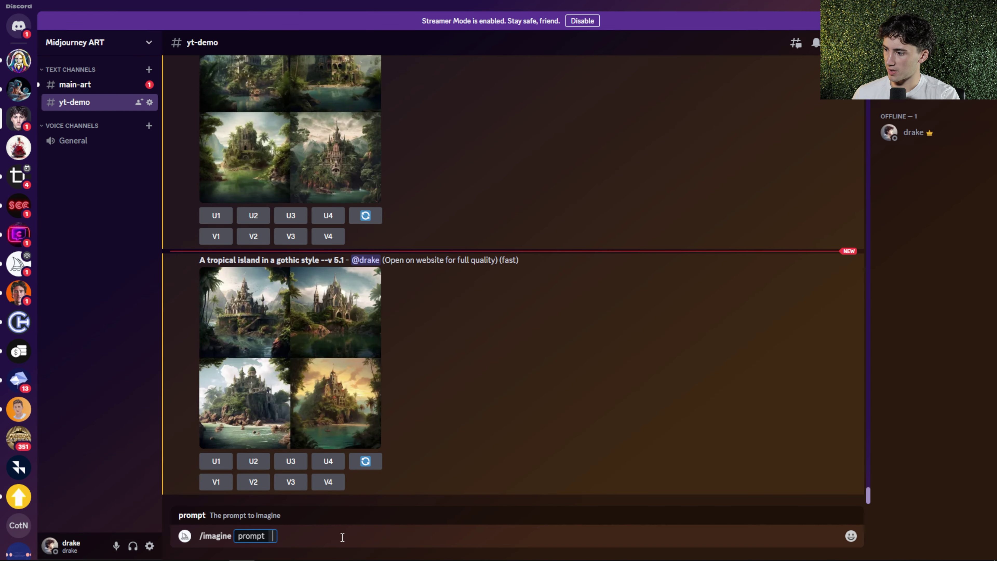
{"action": "key", "text": "ctrl+v"}
{"action": "type", "text": "in the style"}
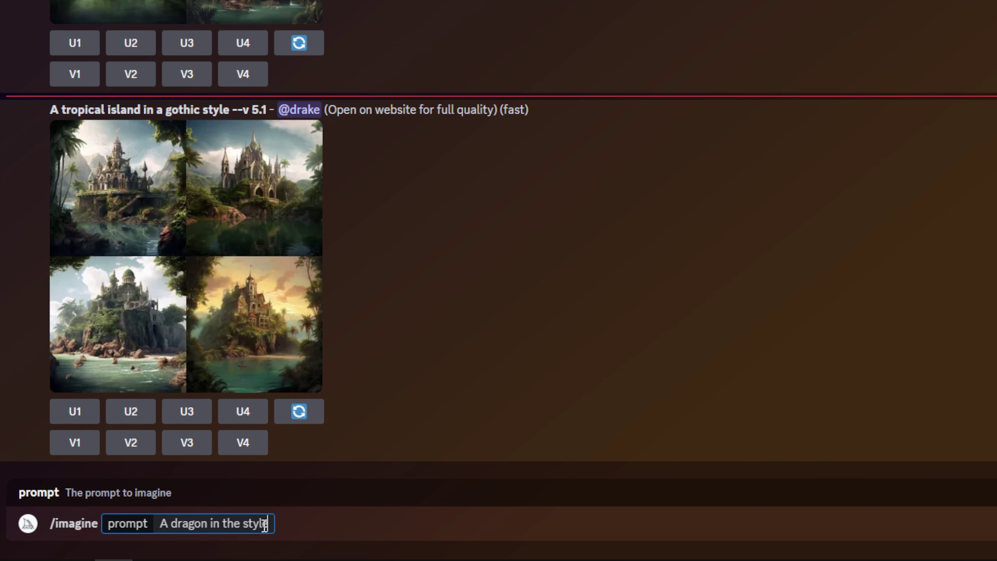
{"action": "type", "text": " of pixel art"}
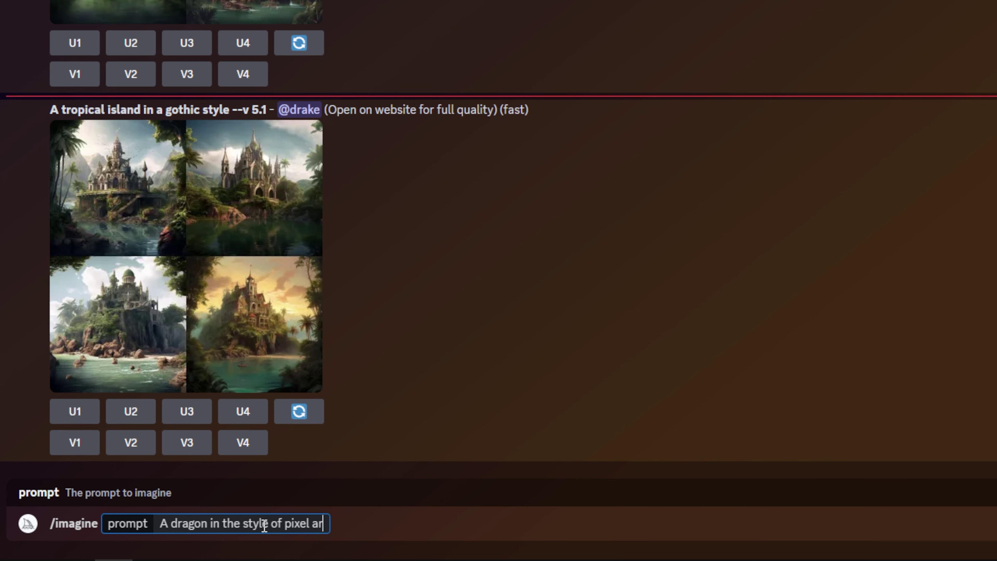
{"action": "key", "text": "Return"}
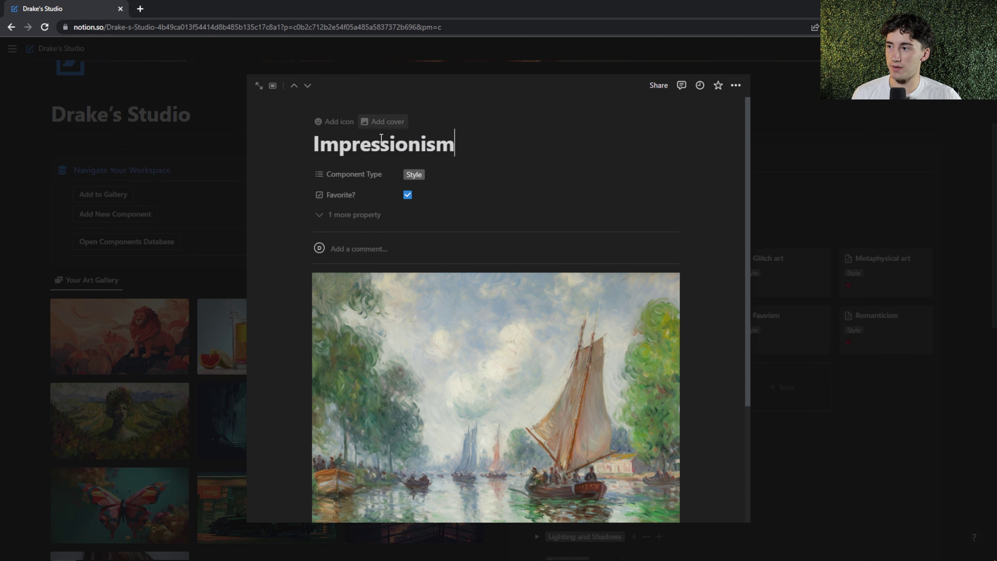
Step: Take the style name from the Impressionism page and generate a Midjourney image in Discord from "a strom in the style of Impressionism"
{"action": "scroll", "coordinate": [493, 255], "scroll_direction": "down", "scroll_amount": 4}
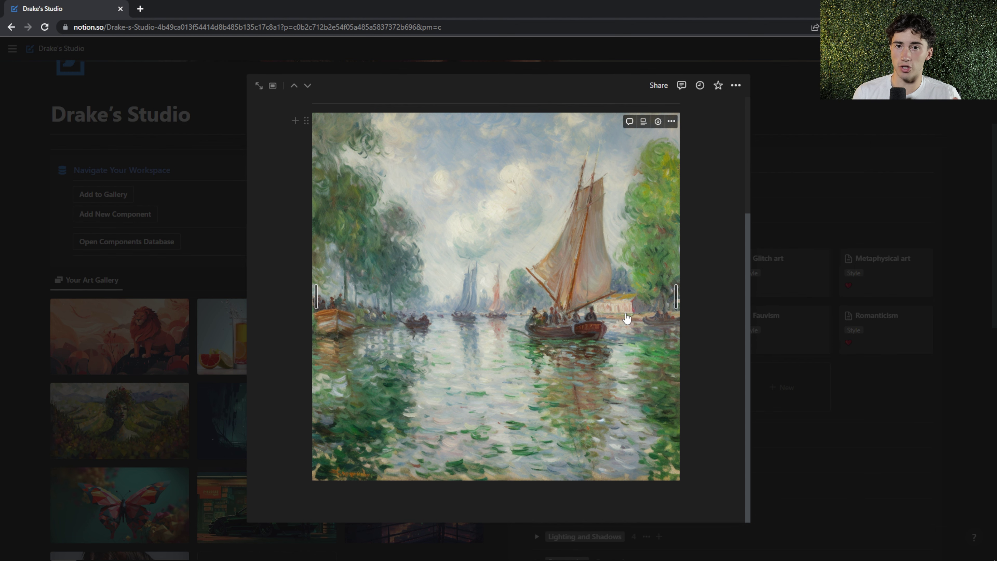
{"action": "scroll", "coordinate": [626, 318], "scroll_direction": "up", "scroll_amount": 5}
{"action": "left_click_drag", "start_coordinate": [456, 144], "coordinate": [269, 140]}
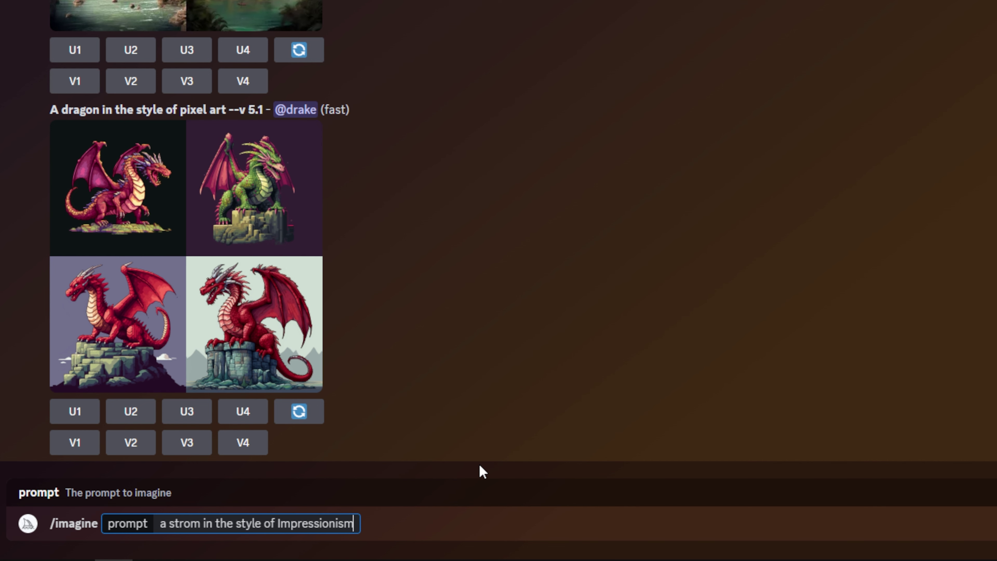
{"action": "key", "text": "Return"}
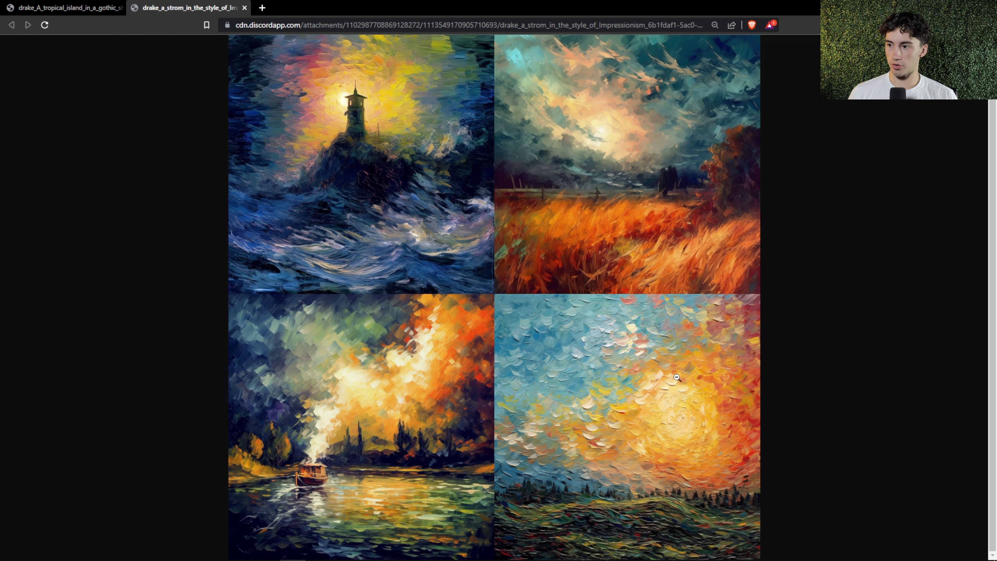
{"action": "scroll", "coordinate": [634, 369], "scroll_direction": "up", "scroll_amount": 1}
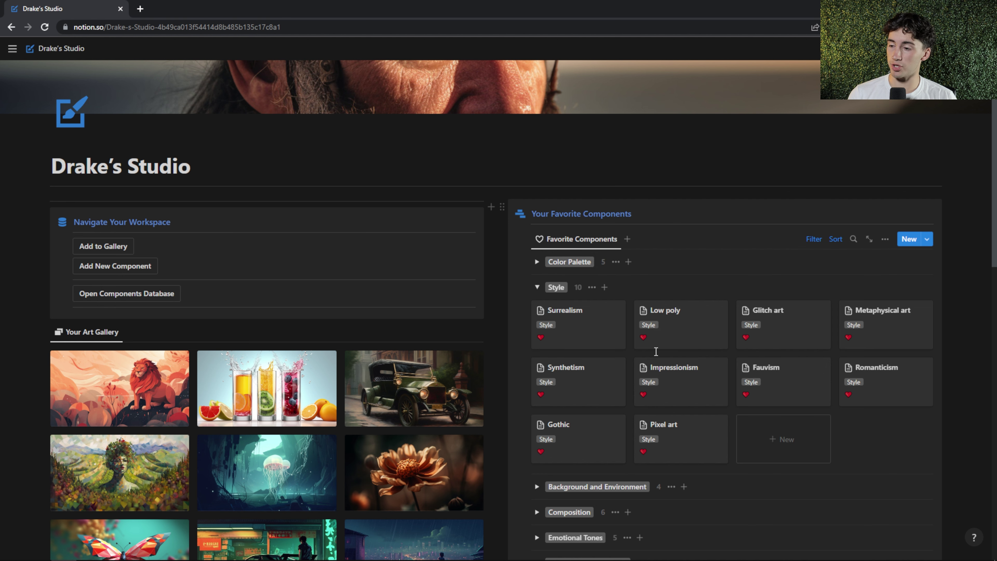
Step: Collapse the Style group in the favorite components and look through the images in the art gallery
{"action": "left_click", "coordinate": [538, 289]}
{"action": "scroll", "coordinate": [730, 278], "scroll_direction": "down", "scroll_amount": 1}
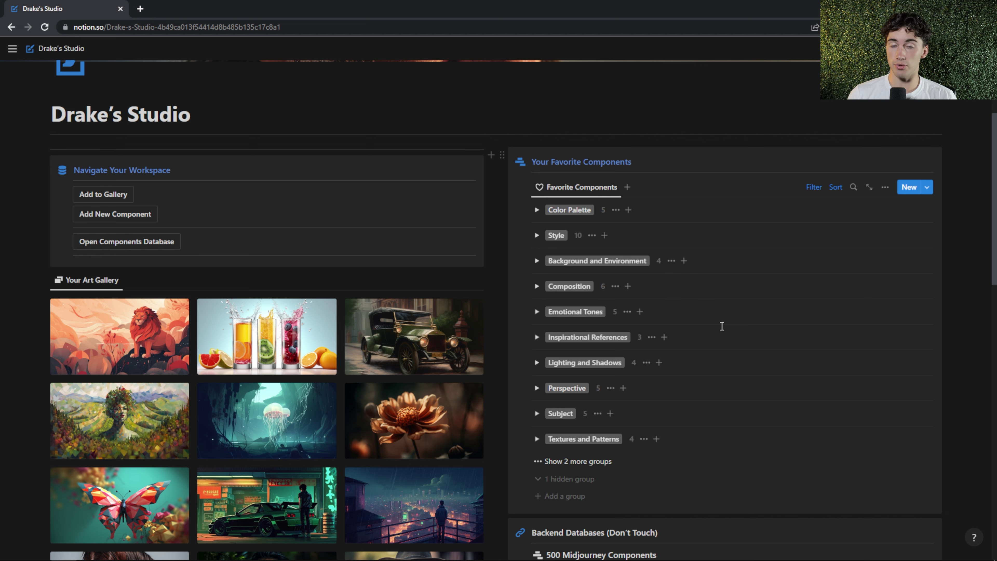
{"action": "scroll", "coordinate": [712, 318], "scroll_direction": "down", "scroll_amount": 10}
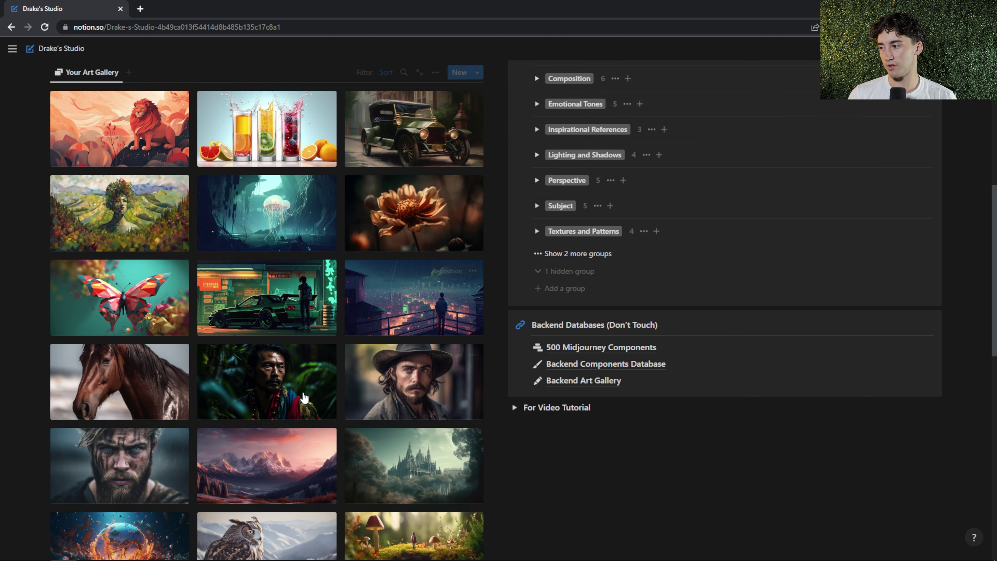
{"action": "scroll", "coordinate": [234, 312], "scroll_direction": "down", "scroll_amount": 5}
{"action": "scroll", "coordinate": [370, 403], "scroll_direction": "up", "scroll_amount": 5}
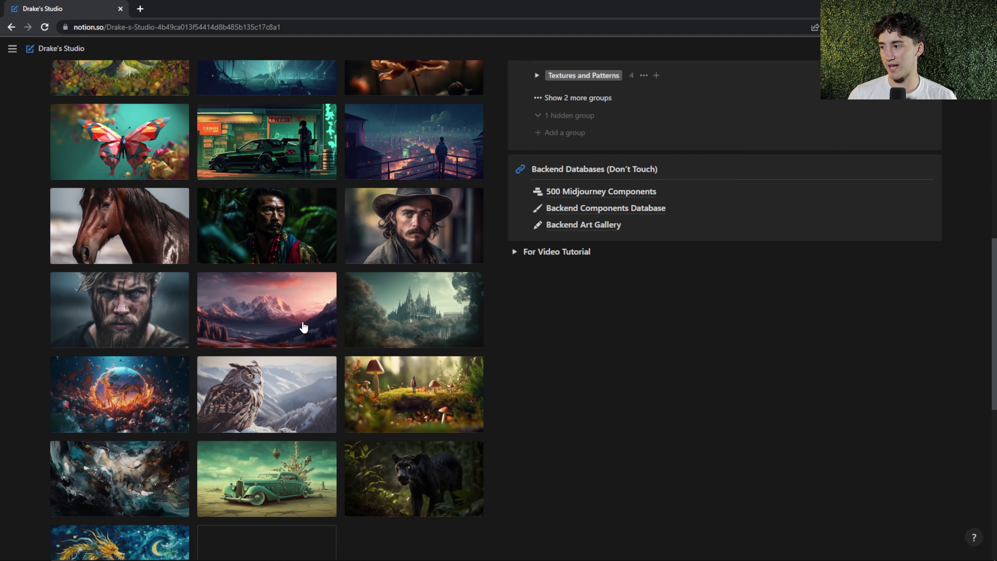
Step: Read the prompt of the mountain sunset artwork in the gallery, close it and go to the Engineered Prompts list
{"action": "left_click", "coordinate": [271, 325]}
{"action": "key", "text": "ctrl+a"}
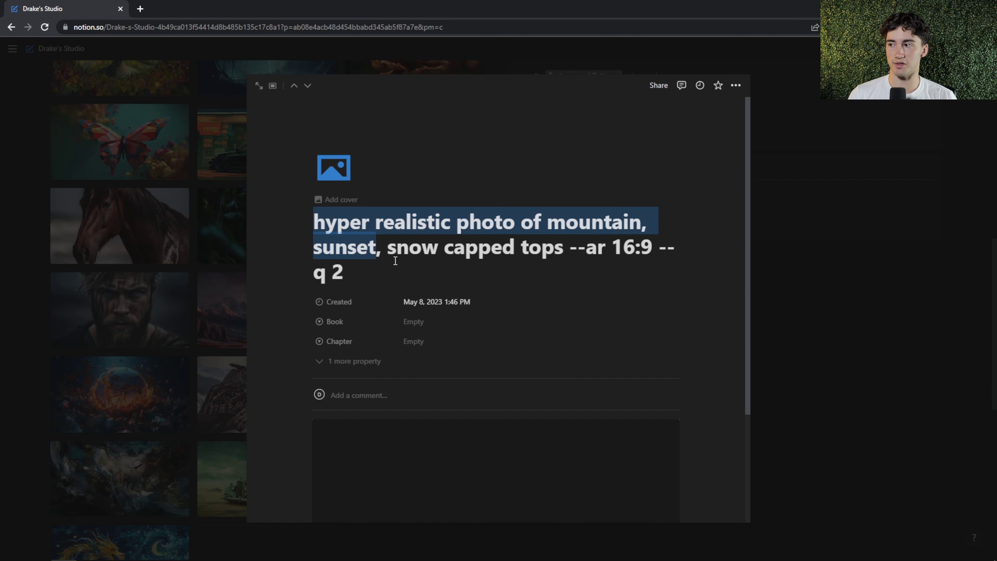
{"action": "left_click", "coordinate": [824, 200]}
{"action": "scroll", "coordinate": [206, 309], "scroll_direction": "down", "scroll_amount": 10}
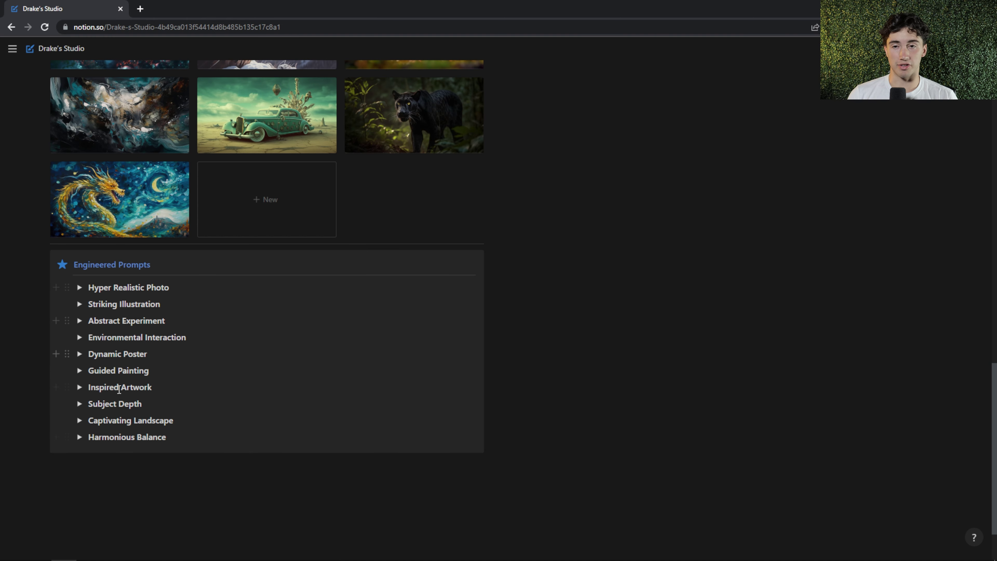